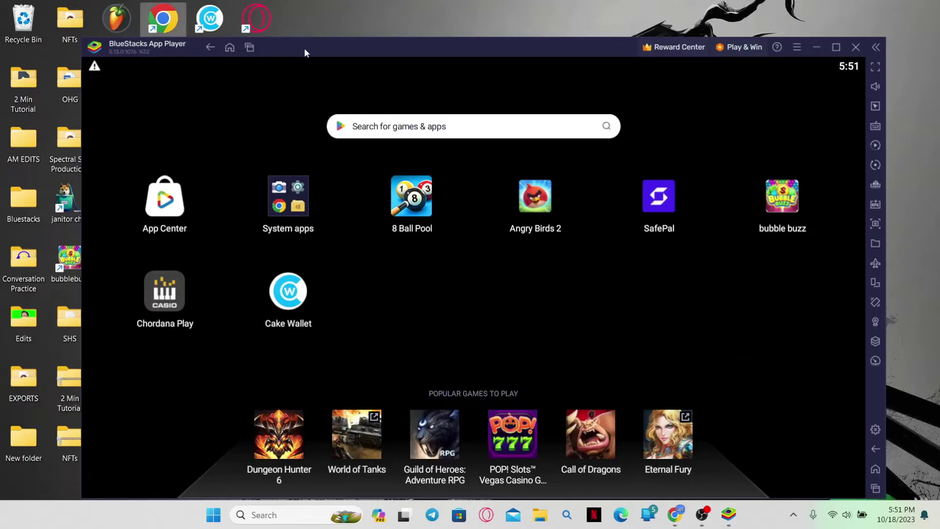
Step: Move the emulator aside and load bluestacks.com in a maximized Chrome window
left_click_drag(307, 49, 574, 66)
double_click(256, 80)
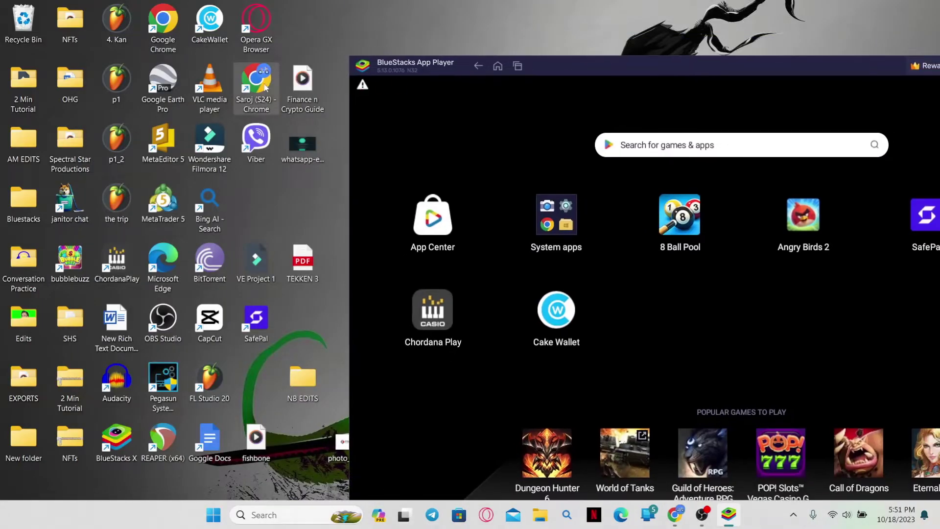
double_click(663, 22)
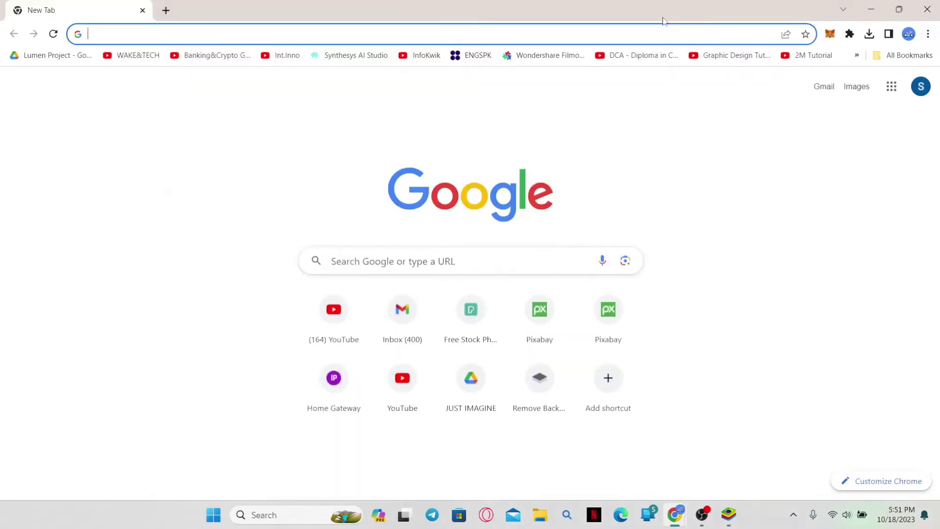
type("bluestacks.com")
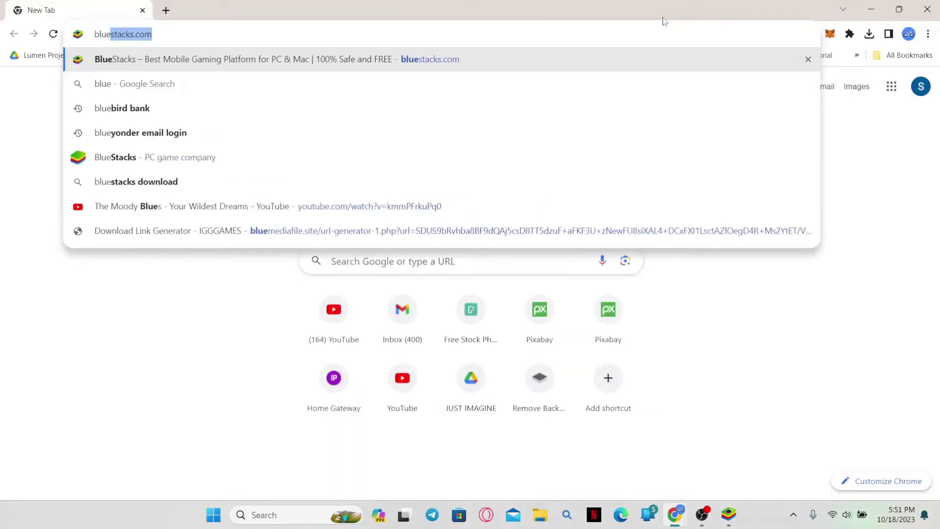
key("Return")
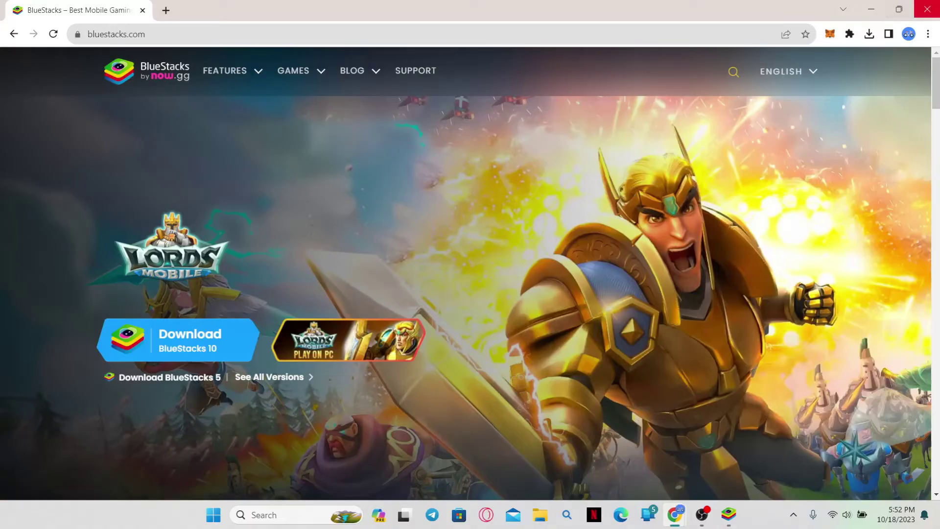
Step: Close Chrome, run BlueStacks maximized and fullscreen, dismiss the notice, and open System apps
left_click(925, 9)
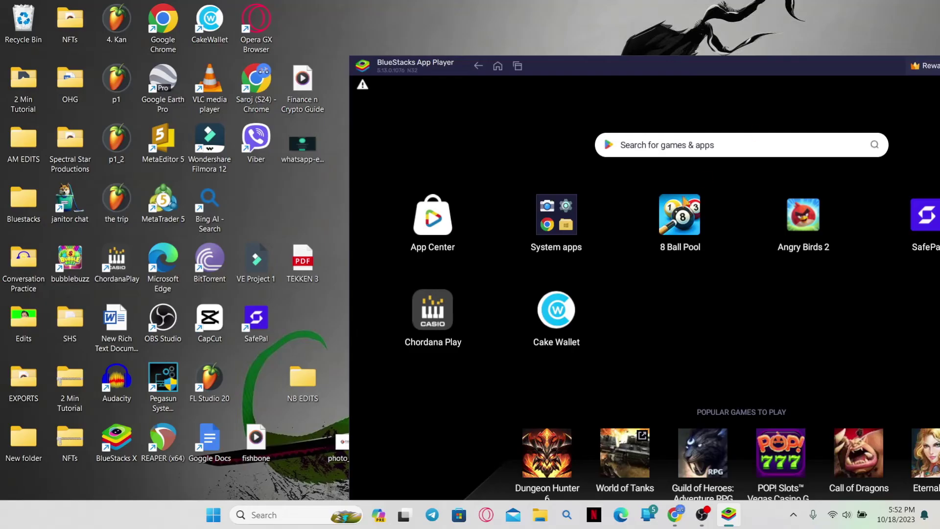
double_click(751, 69)
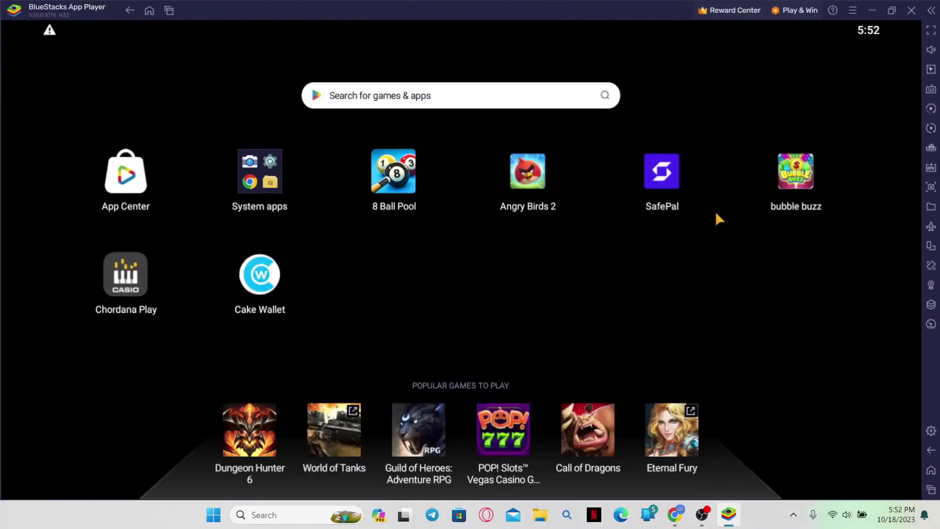
left_click(932, 33)
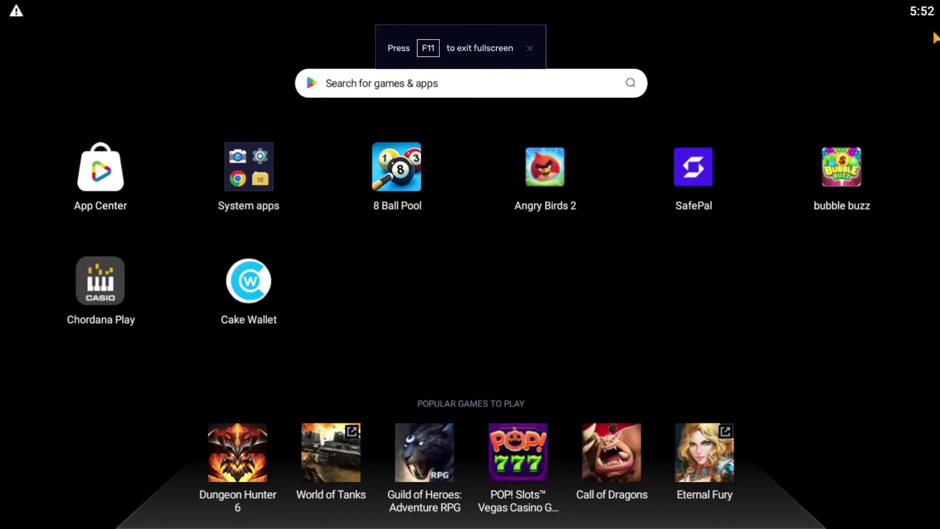
left_click(533, 46)
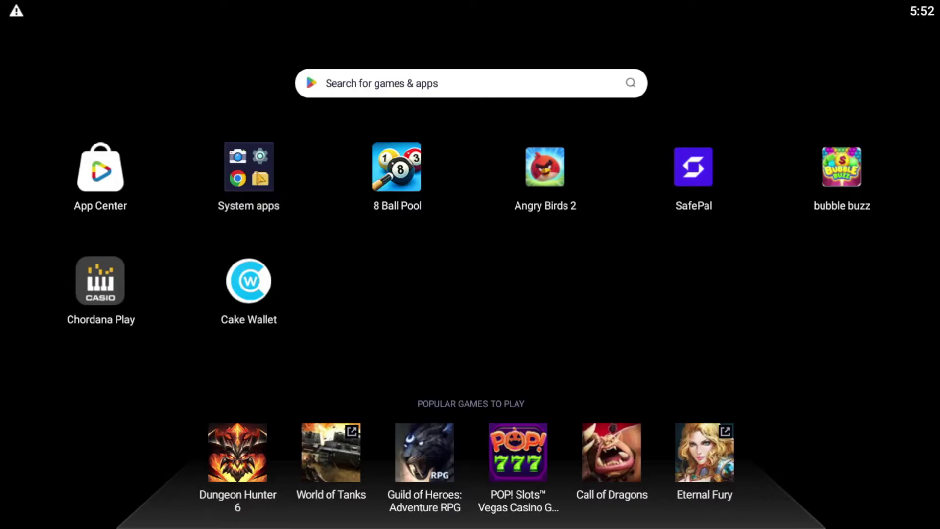
left_click(258, 173)
Step: Search the Play Store for 'youtube kids' and install the YouTube Kids app
left_click(547, 242)
type("ki")
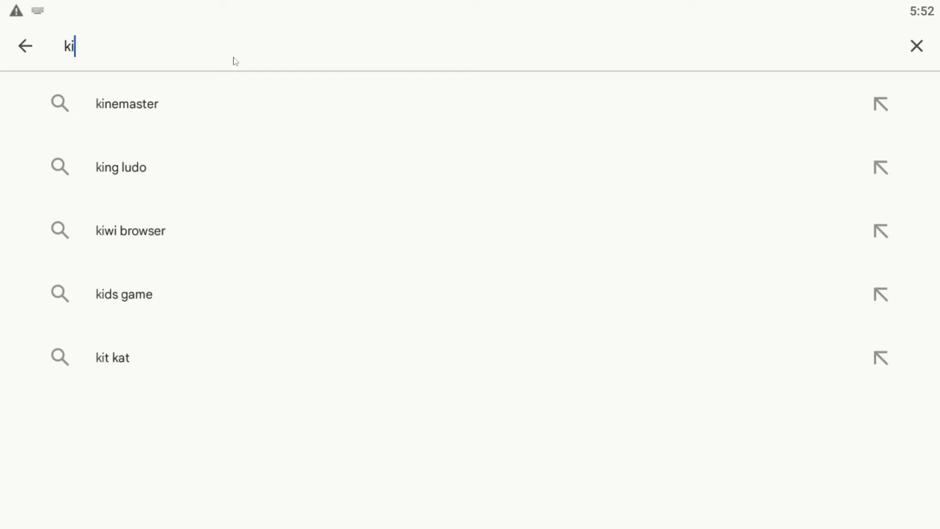
key("BackSpace")
key("BackSpace")
type("you")
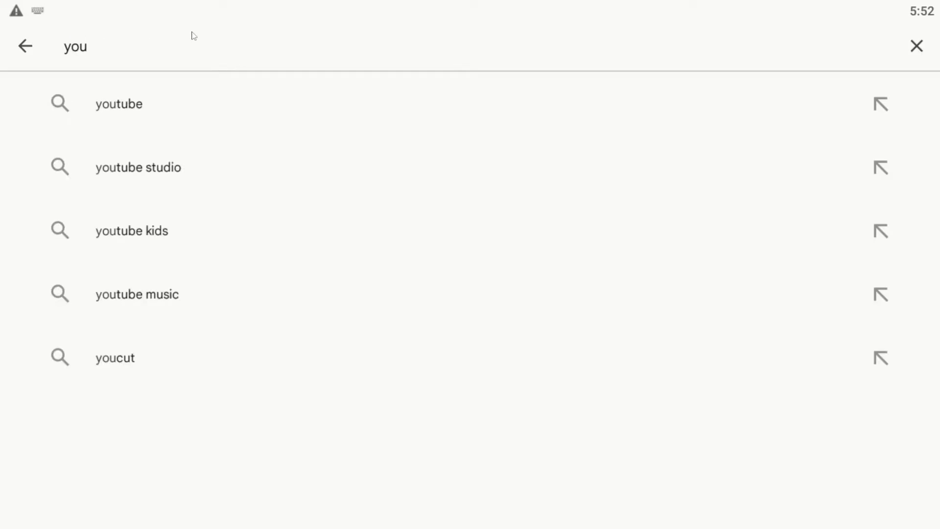
left_click(138, 235)
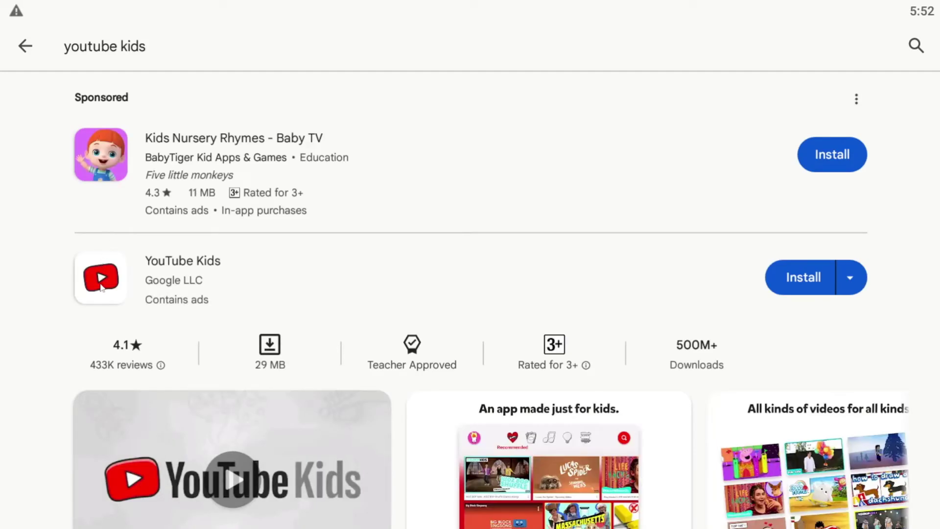
left_click(101, 286)
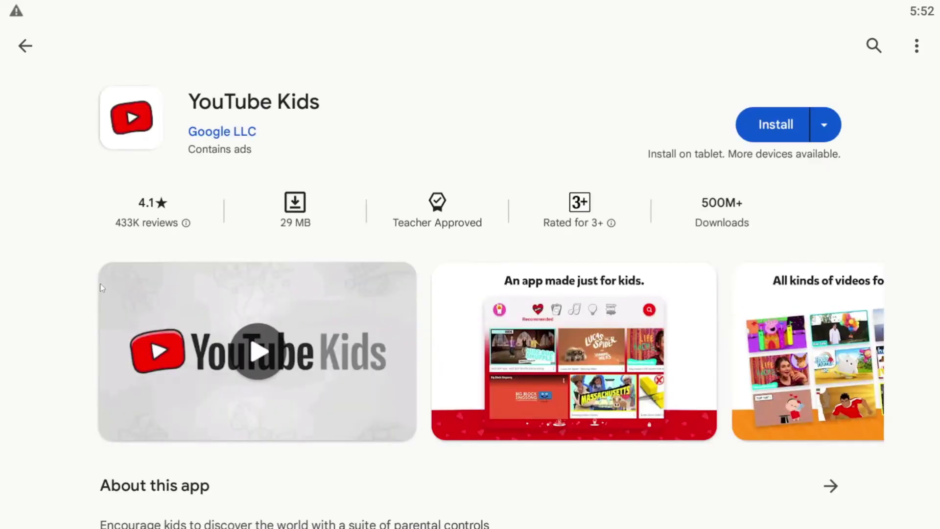
left_click(758, 126)
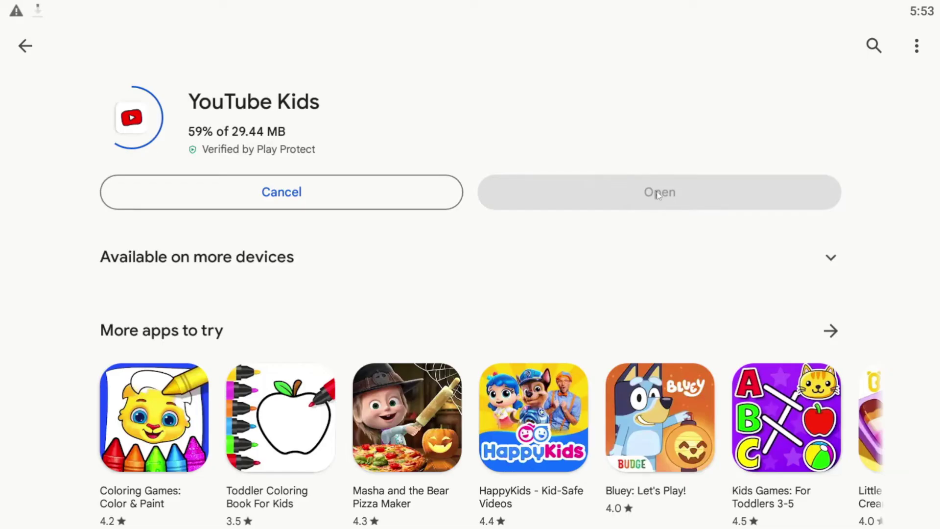
left_click(27, 47)
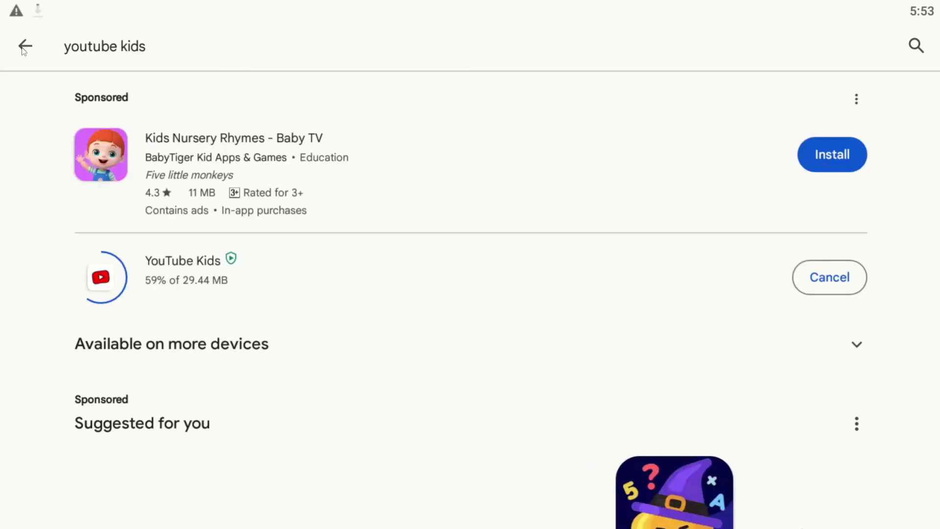
Step: Return to the home screen showing YT Kids, then exit BlueStacks and confirm Close
left_click(27, 47)
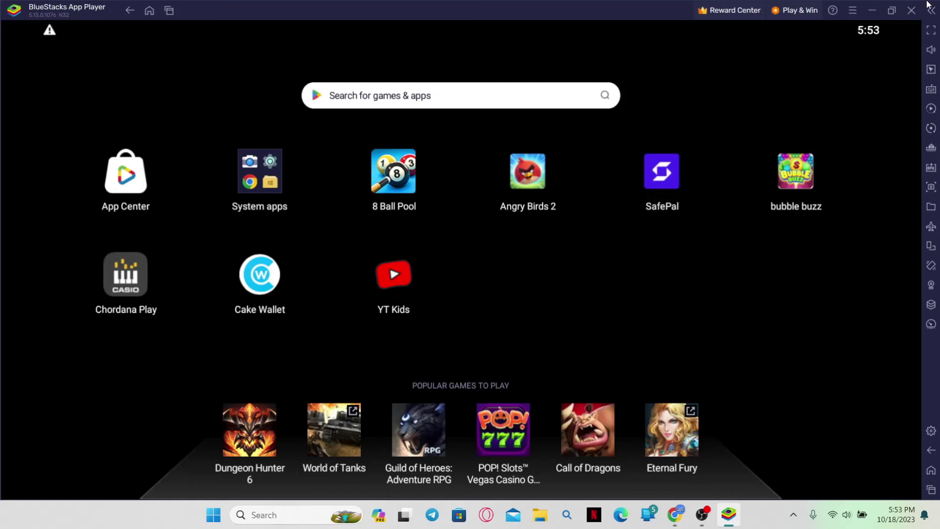
left_click(912, 11)
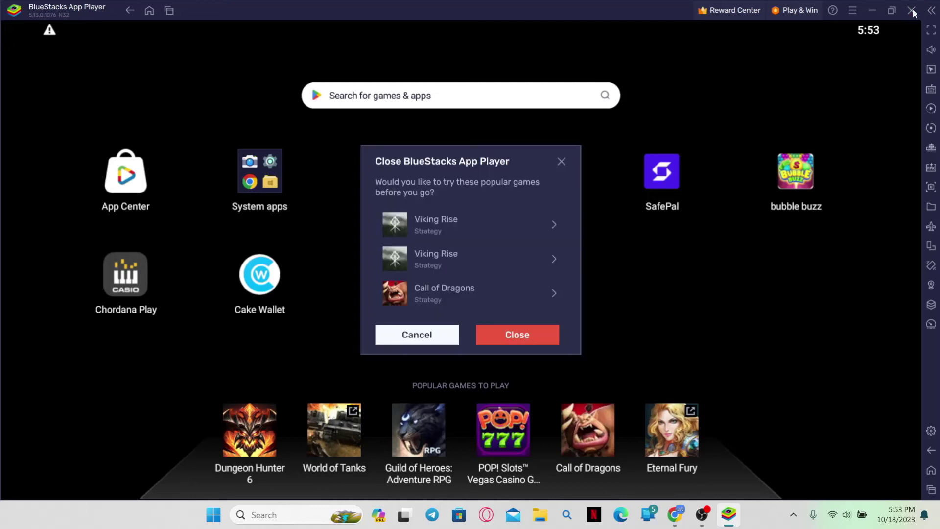
left_click(506, 337)
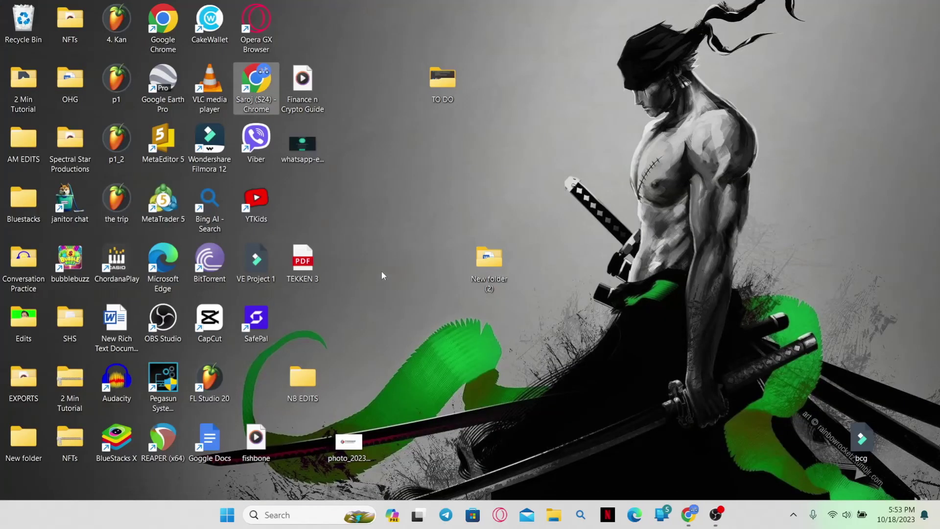
left_click(262, 207)
left_click(258, 212)
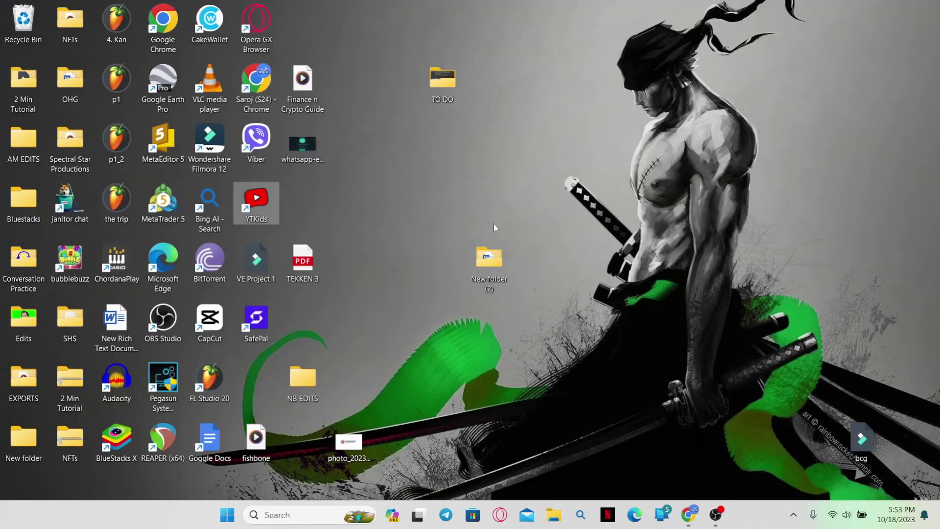
left_click(530, 230)
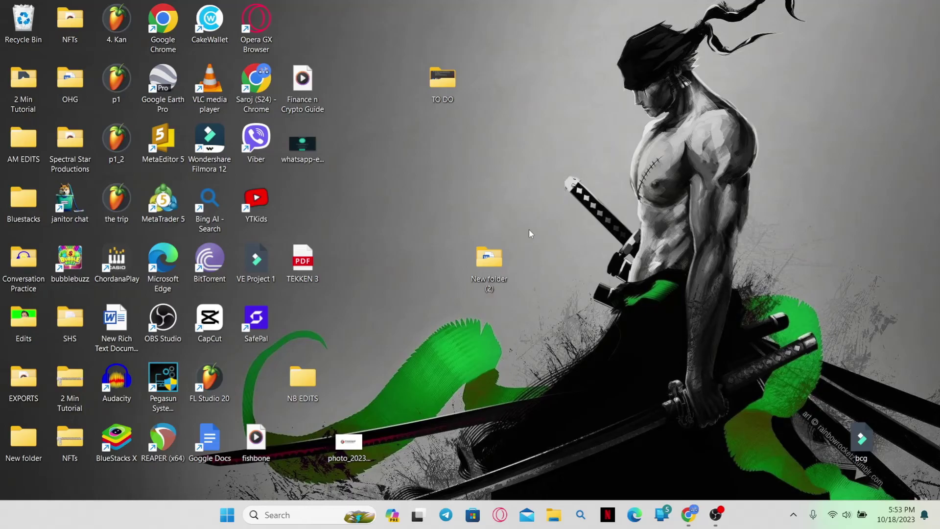